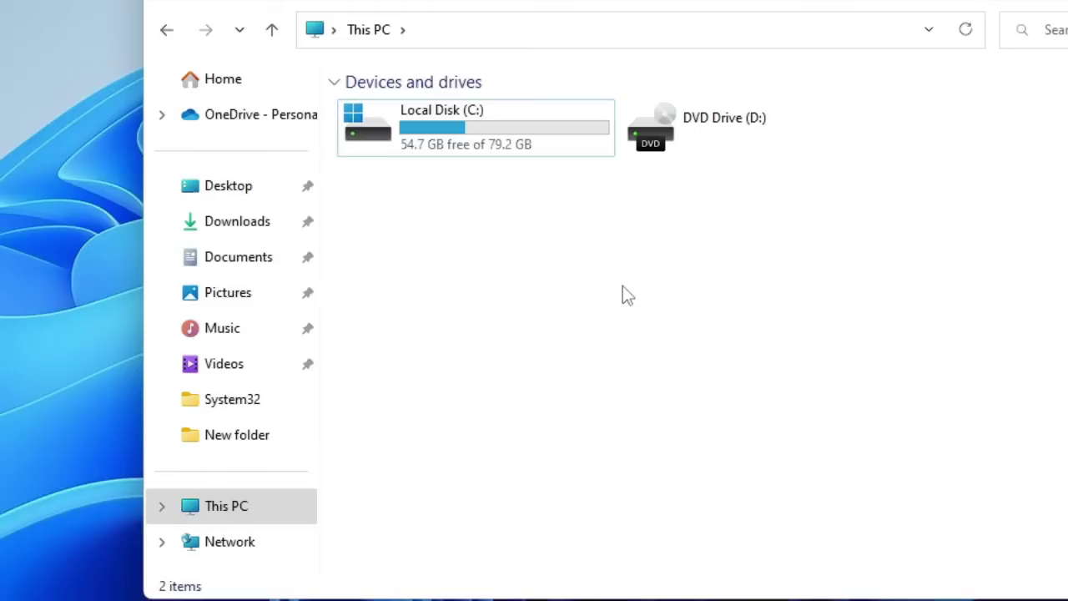
# Check the capacity of Local Disk (C:) in This PC and close the window.
pyautogui.click(460, 134)
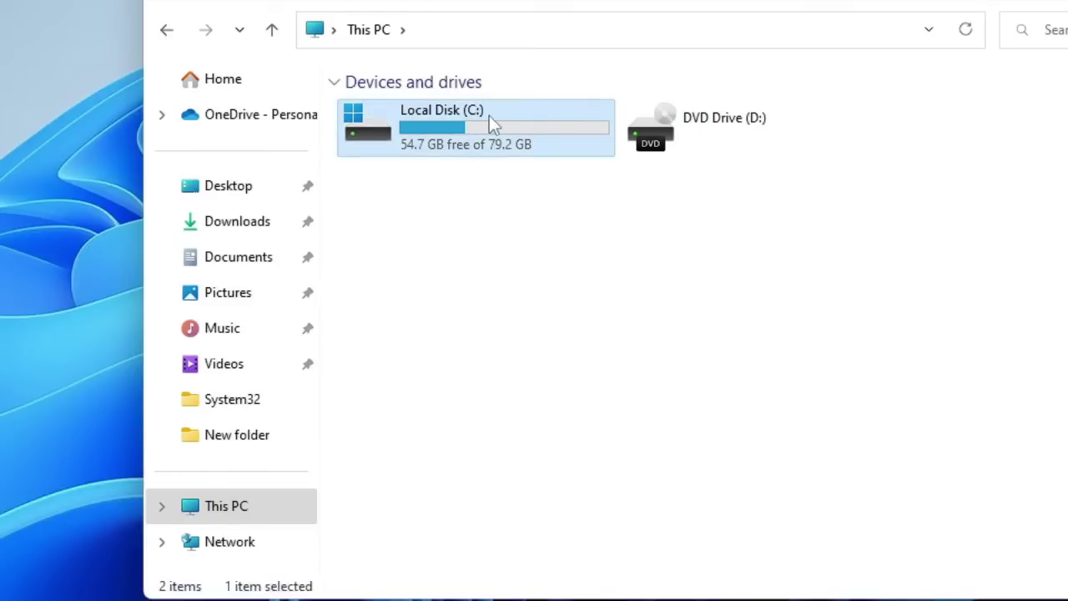
pyautogui.moveTo(459, 129)
pyautogui.moveTo(537, 140)
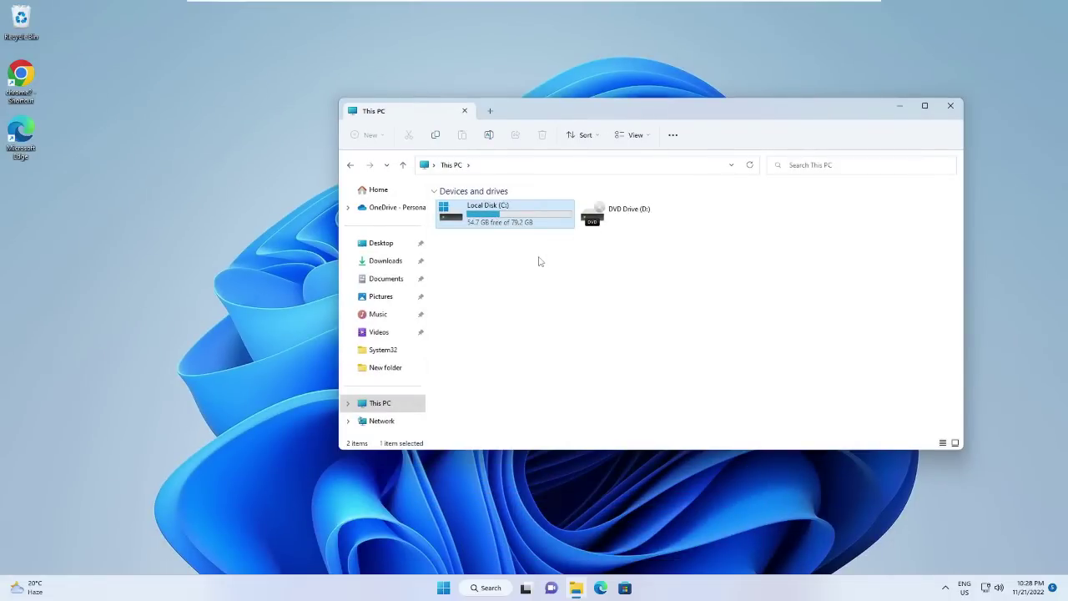
pyautogui.click(948, 106)
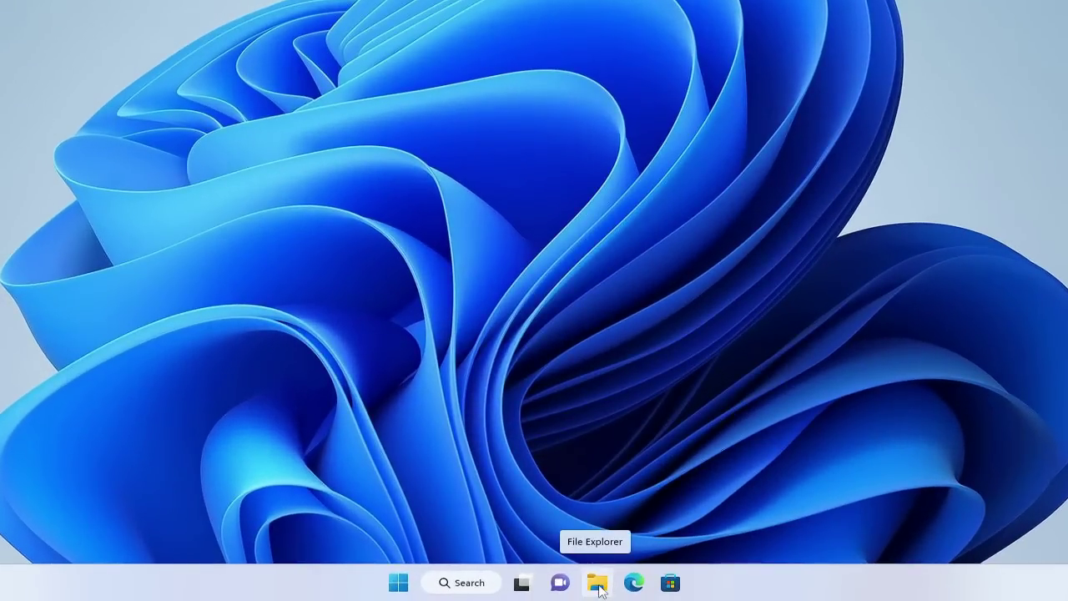
# Search Windows for "file", launch File Explorer, and select Local Disk (C:) under This PC.
pyautogui.click(466, 587)
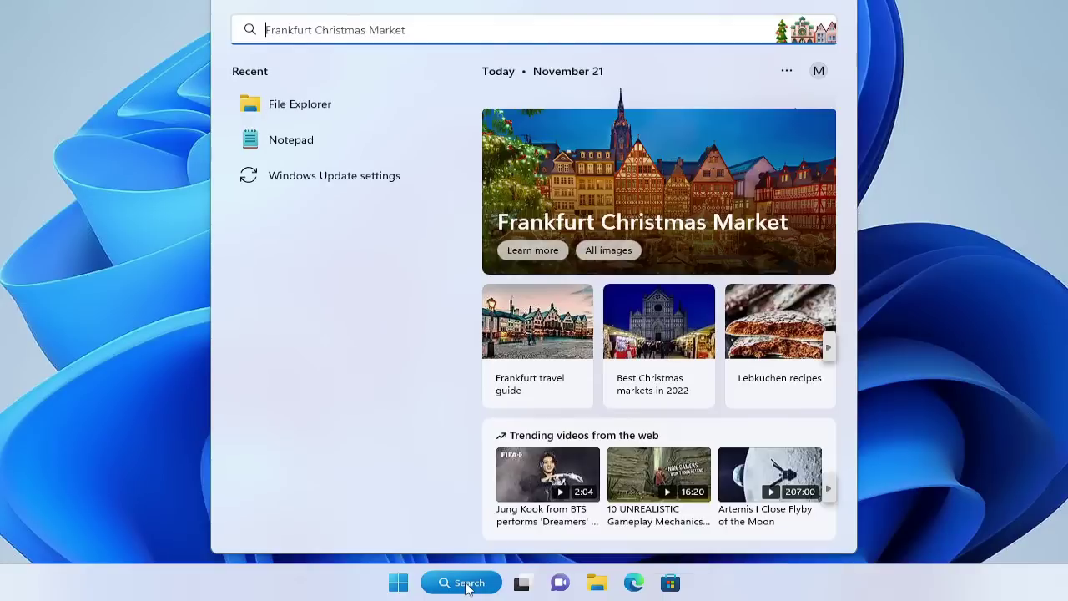
pyautogui.write('file')
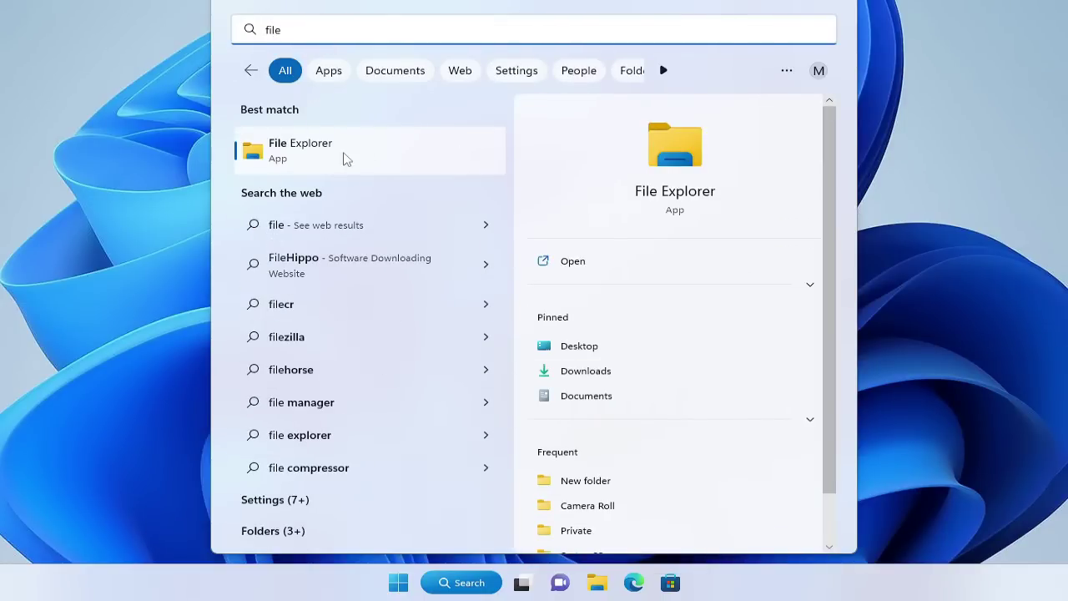
pyautogui.click(397, 156)
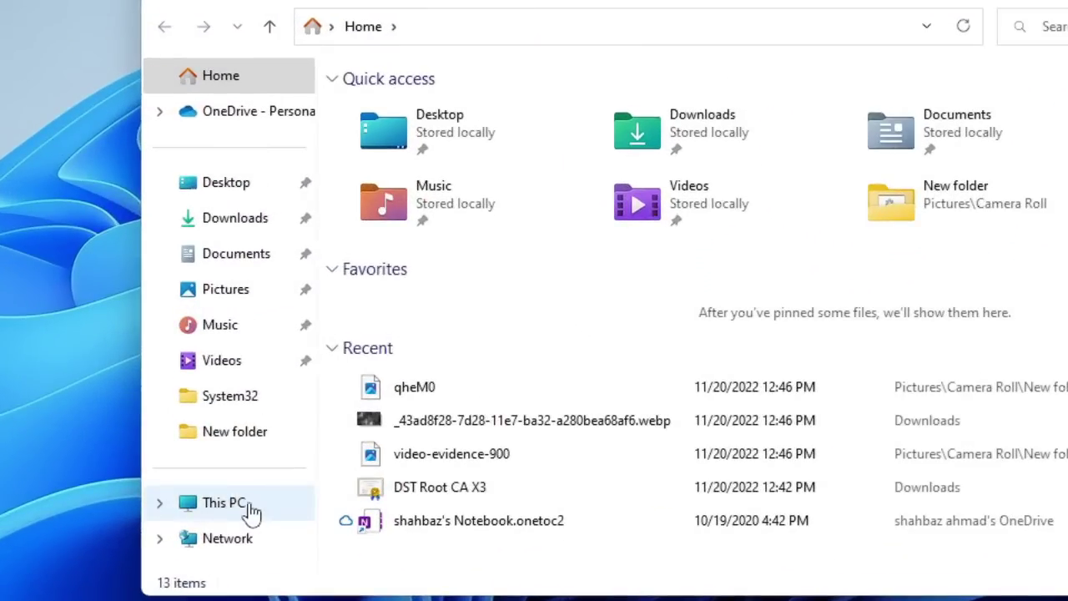
pyautogui.click(223, 503)
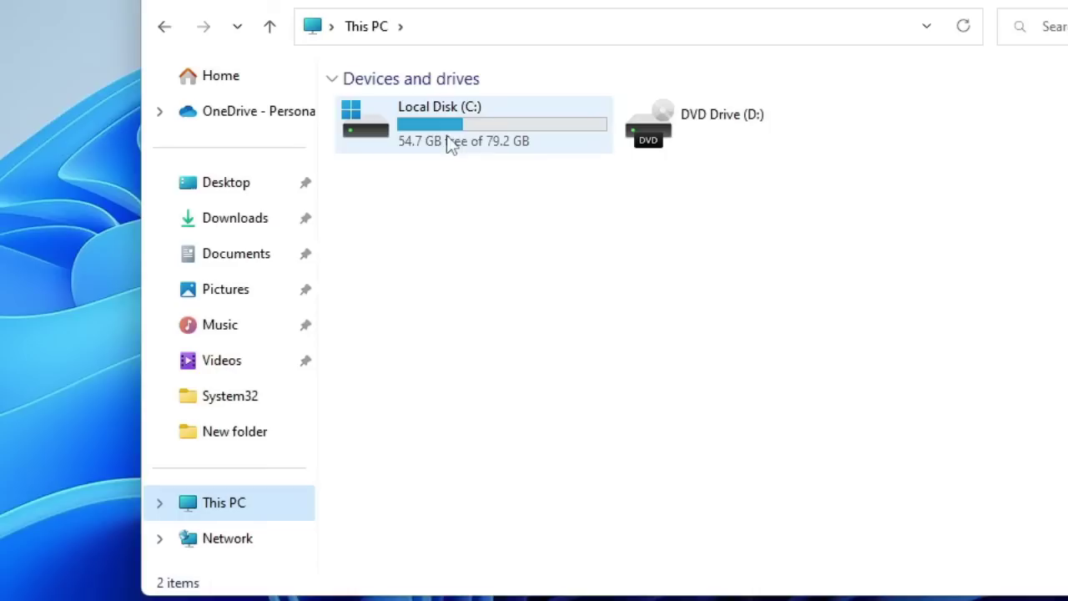
pyautogui.moveTo(480, 142)
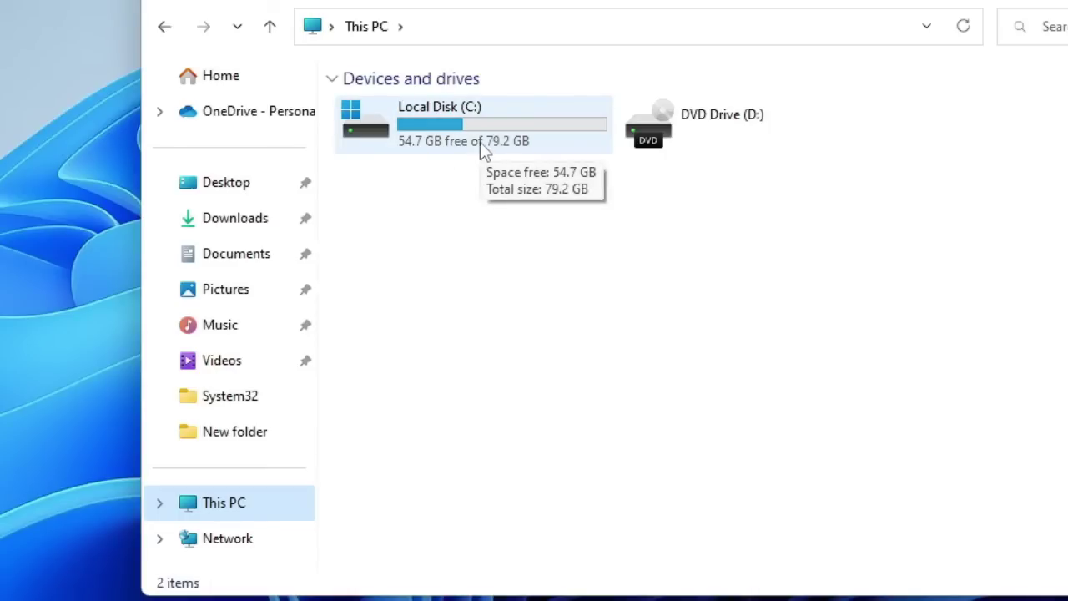
pyautogui.click(426, 150)
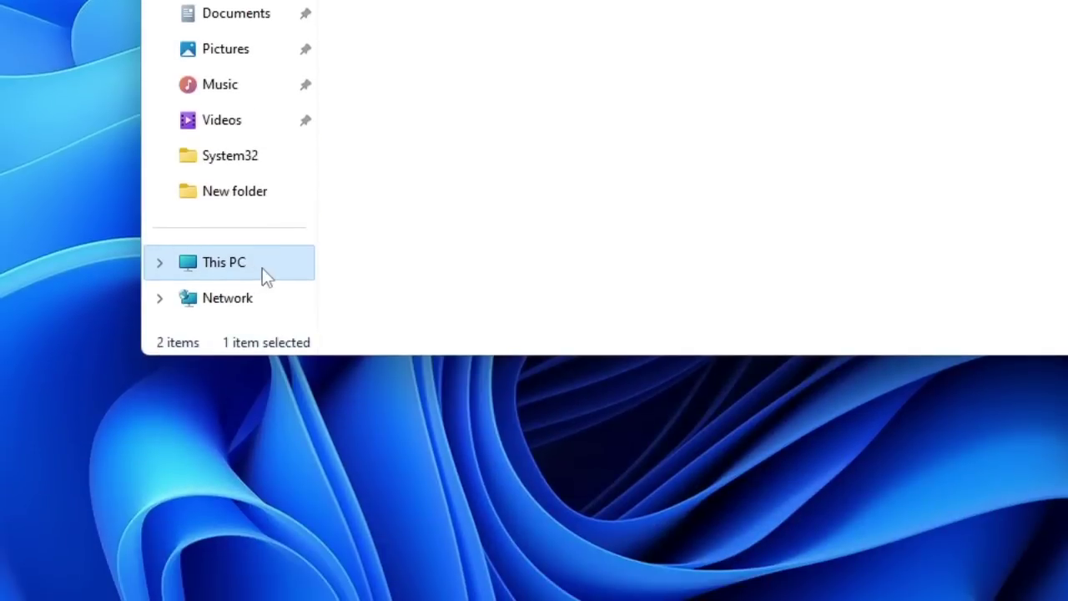
# Open Computer Management for This PC and show Disk Management.
pyautogui.rightClick(250, 272)
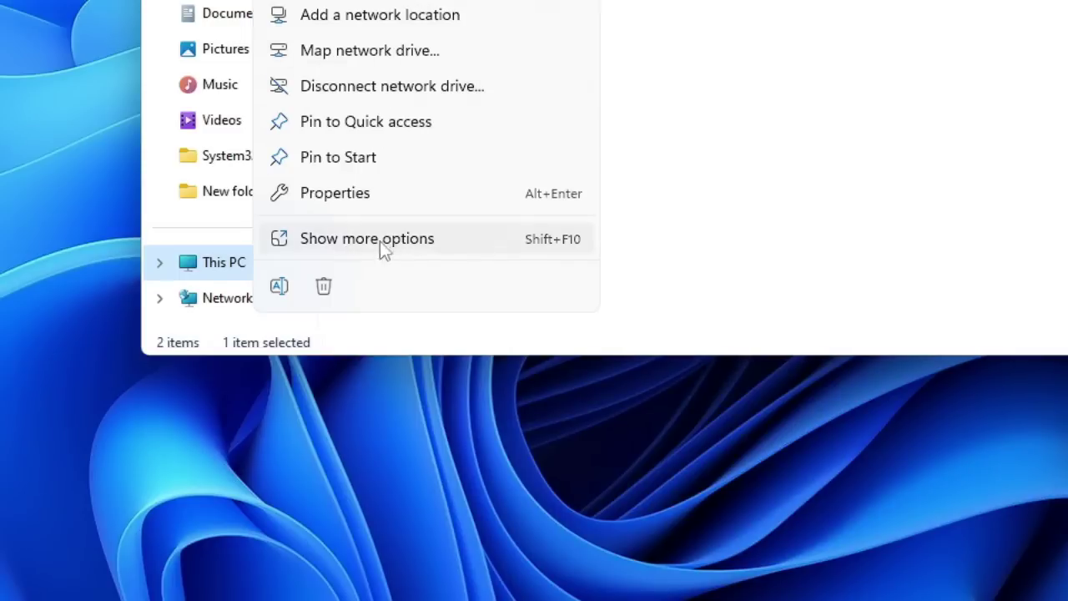
pyautogui.click(407, 239)
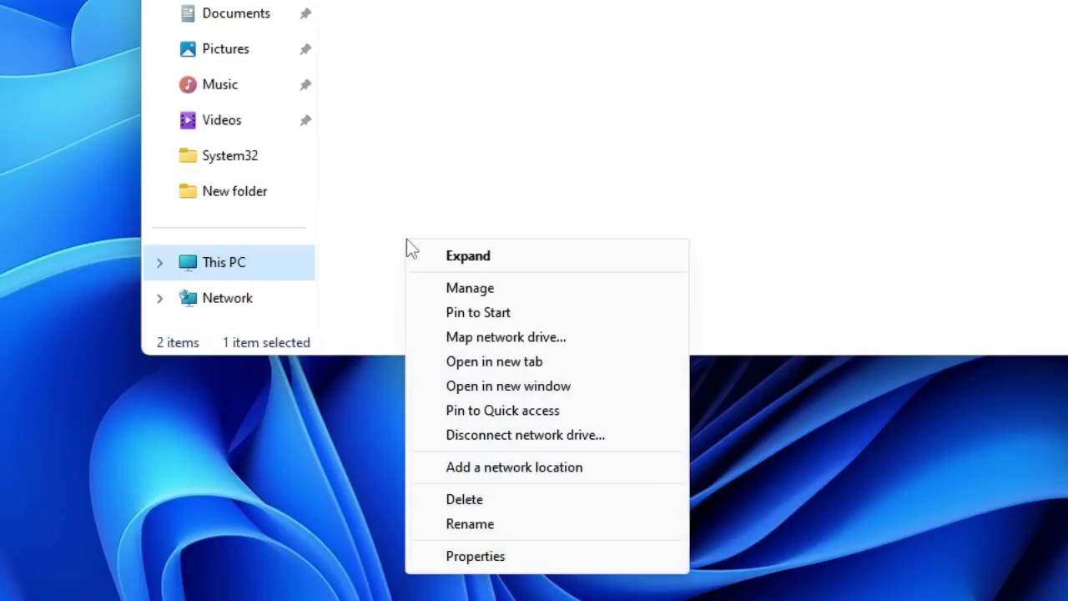
pyautogui.click(482, 288)
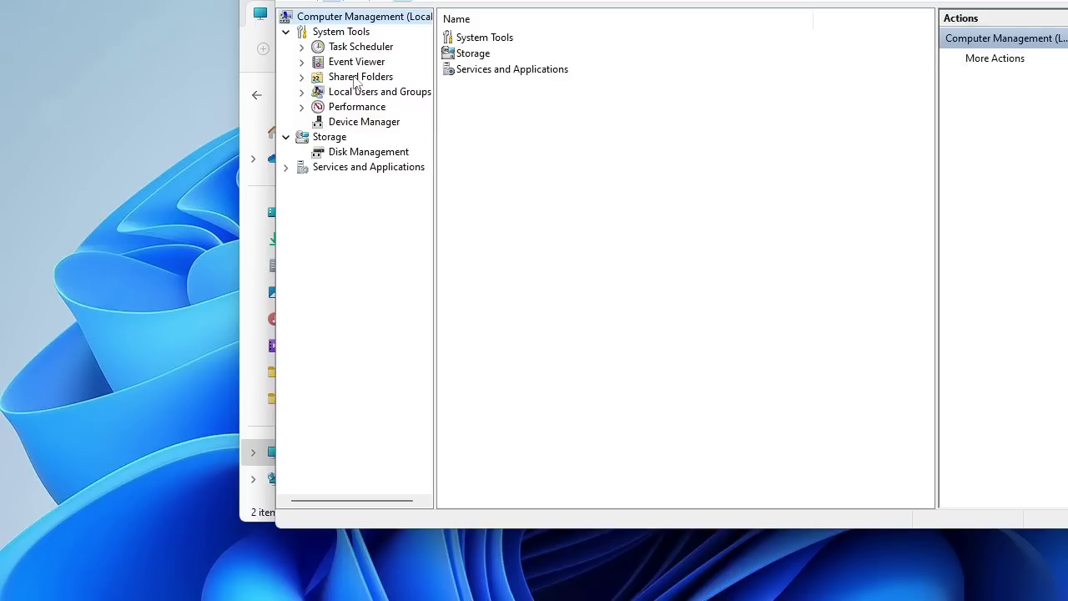
pyautogui.click(351, 155)
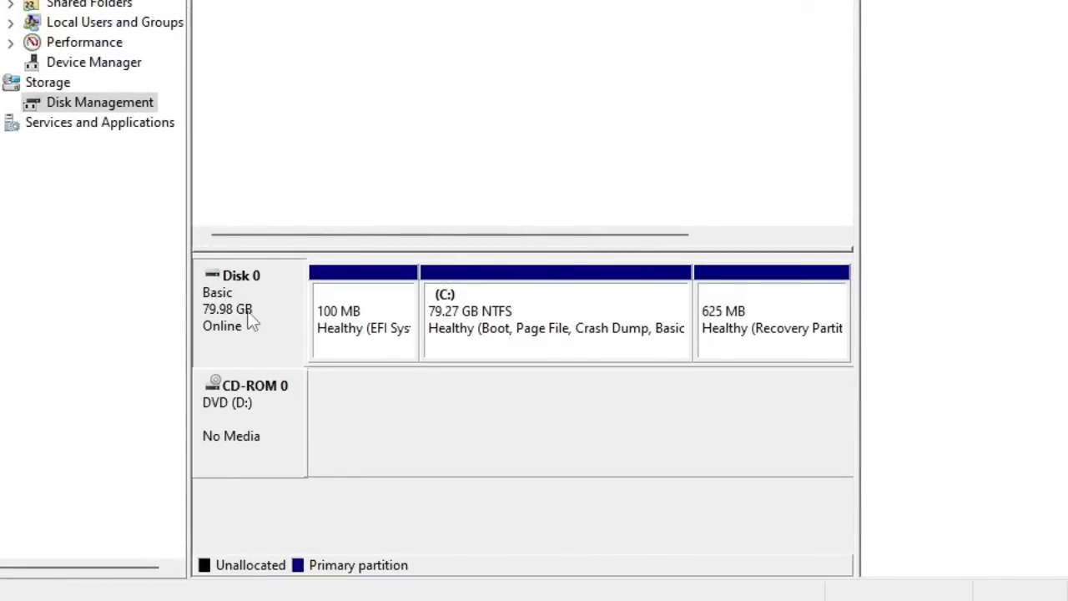
# Inspect the EFI system, C: and recovery partitions on Disk 0.
pyautogui.click(384, 328)
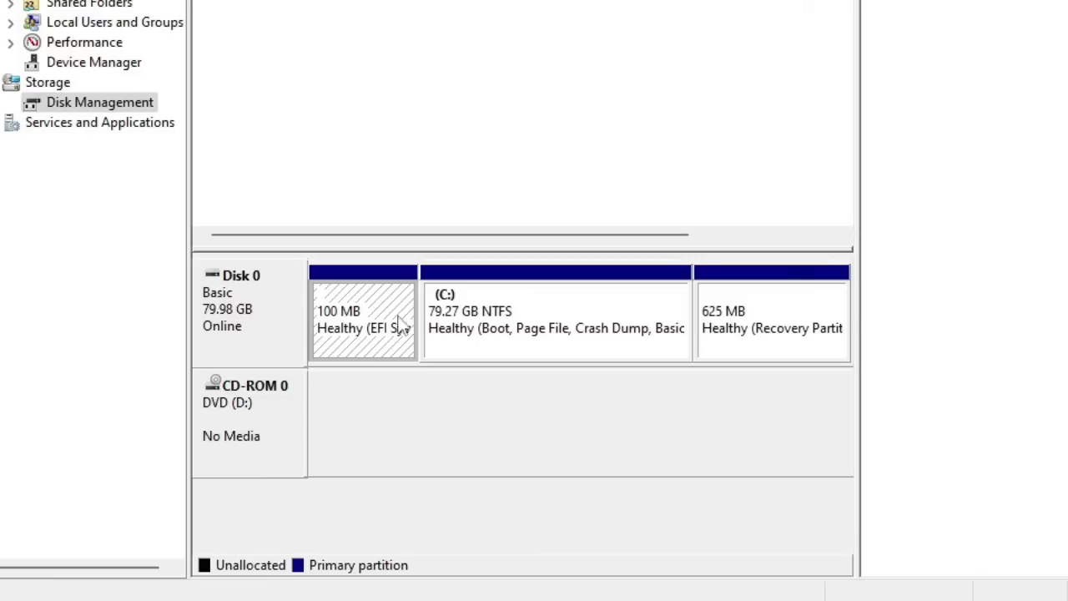
pyautogui.click(470, 324)
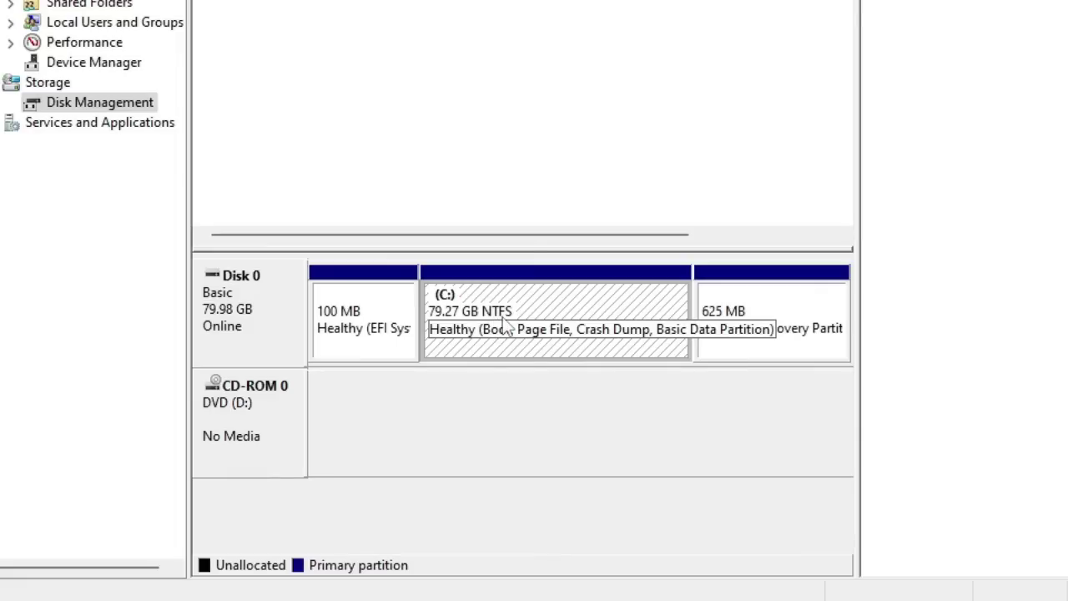
pyautogui.click(370, 326)
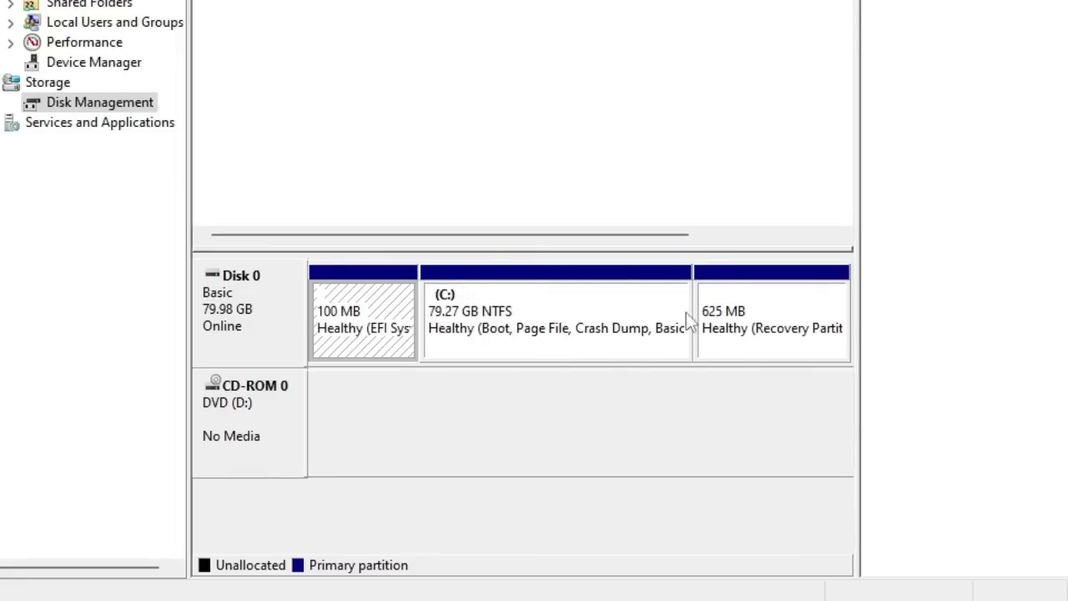
pyautogui.click(729, 320)
pyautogui.click(398, 326)
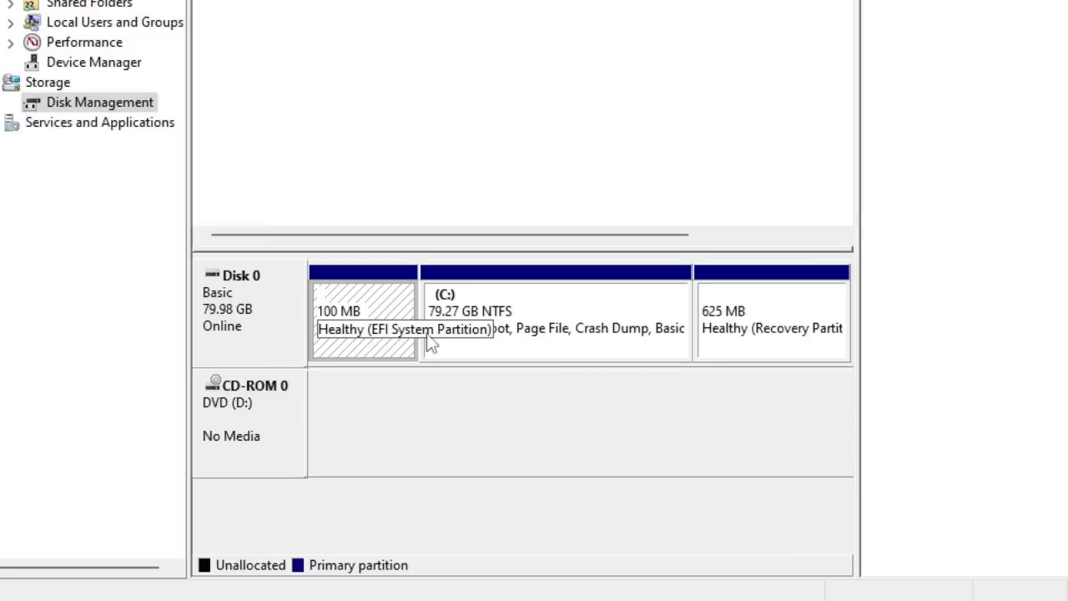
# Shrink the C: volume on Disk 0 by 10000 MB.
pyautogui.click(513, 319)
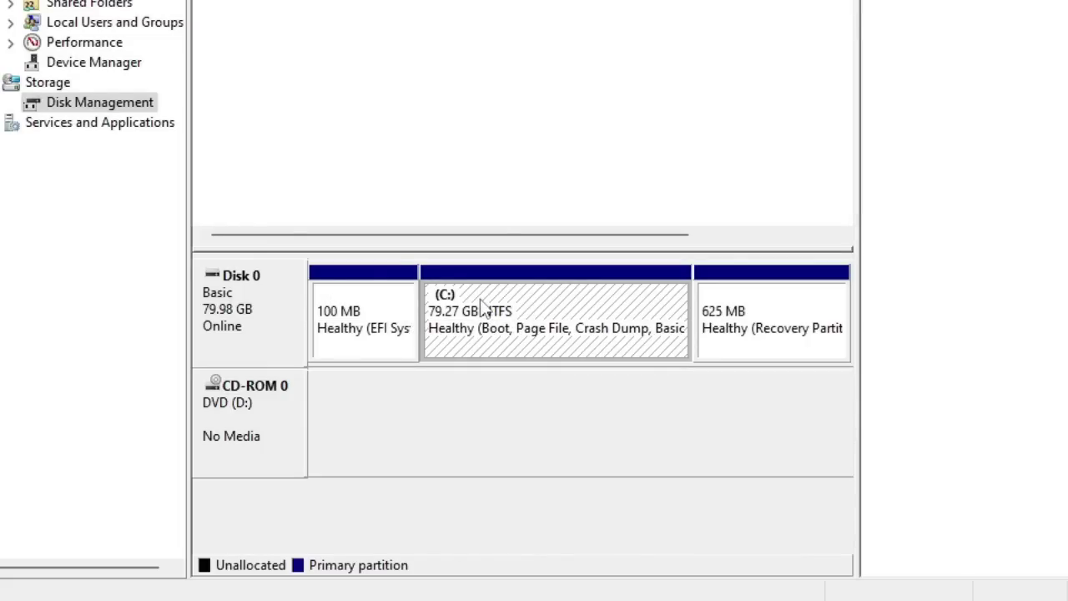
pyautogui.rightClick(485, 308)
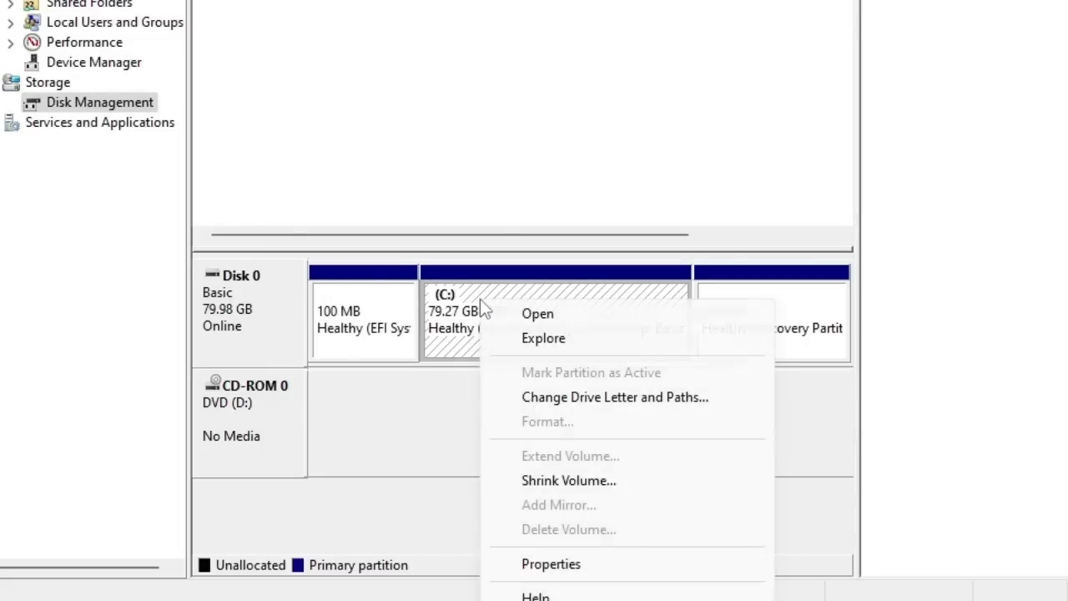
pyautogui.click(567, 482)
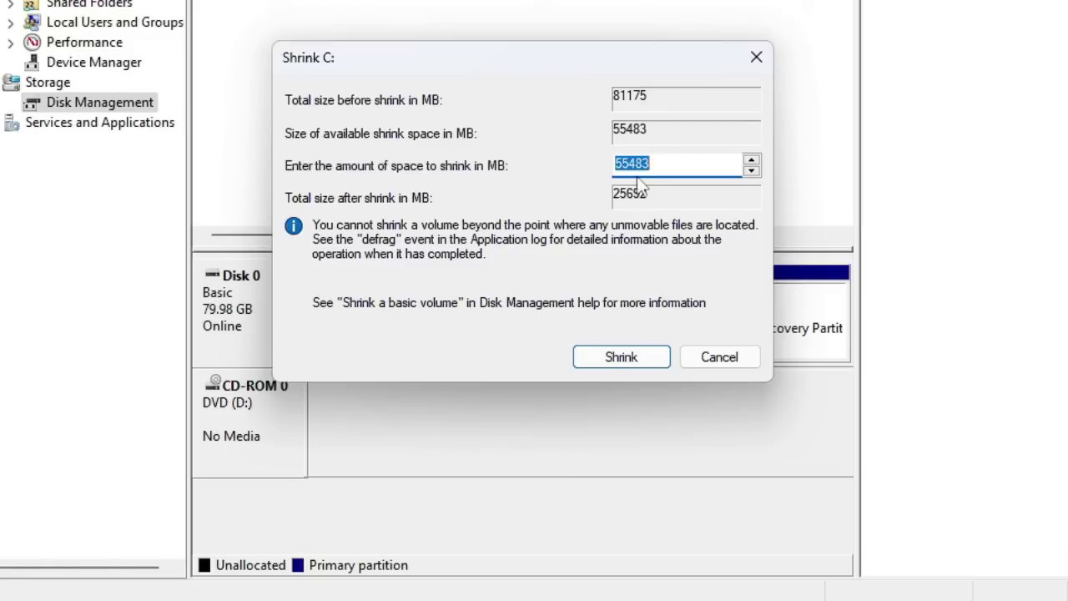
pyautogui.write('1000')
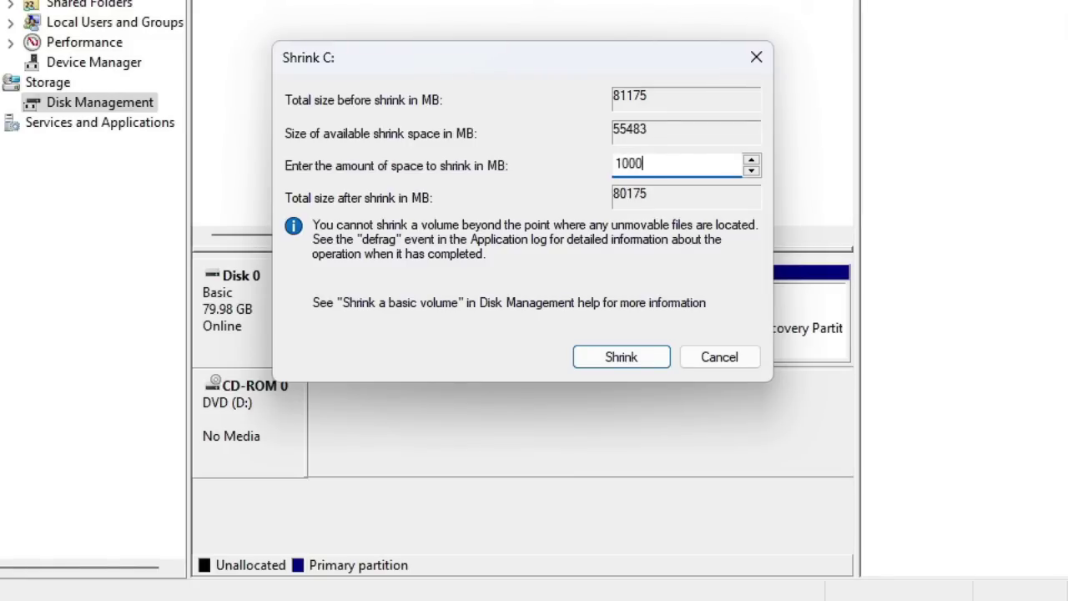
pyautogui.write('0')
pyautogui.click(624, 359)
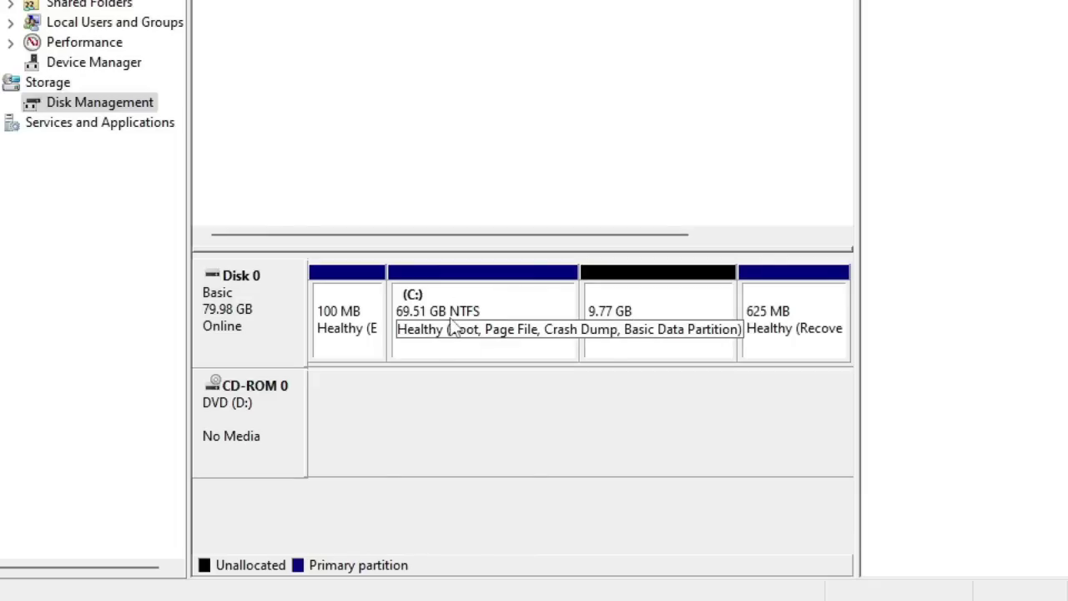
# Start a new simple volume in the unallocated space of Disk 0 with a size of 10000 MB.
pyautogui.click(677, 330)
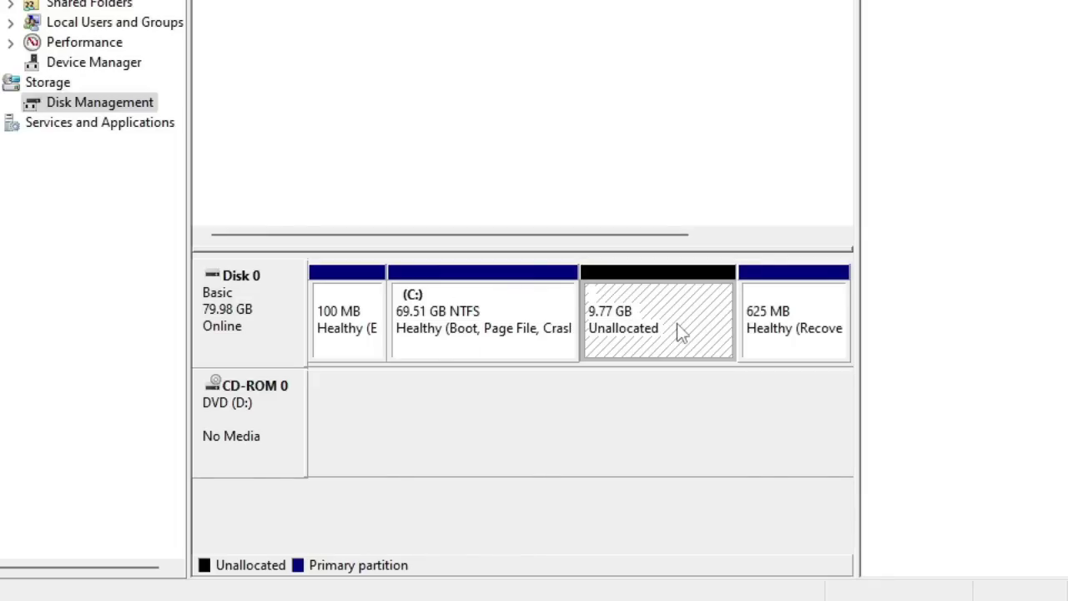
pyautogui.rightClick(632, 293)
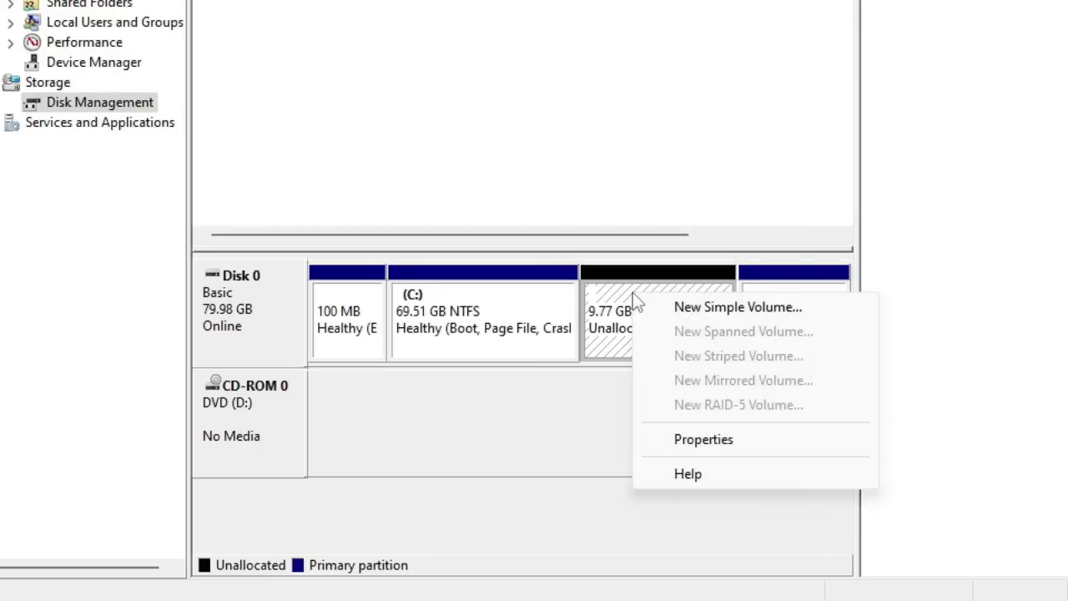
pyautogui.click(712, 308)
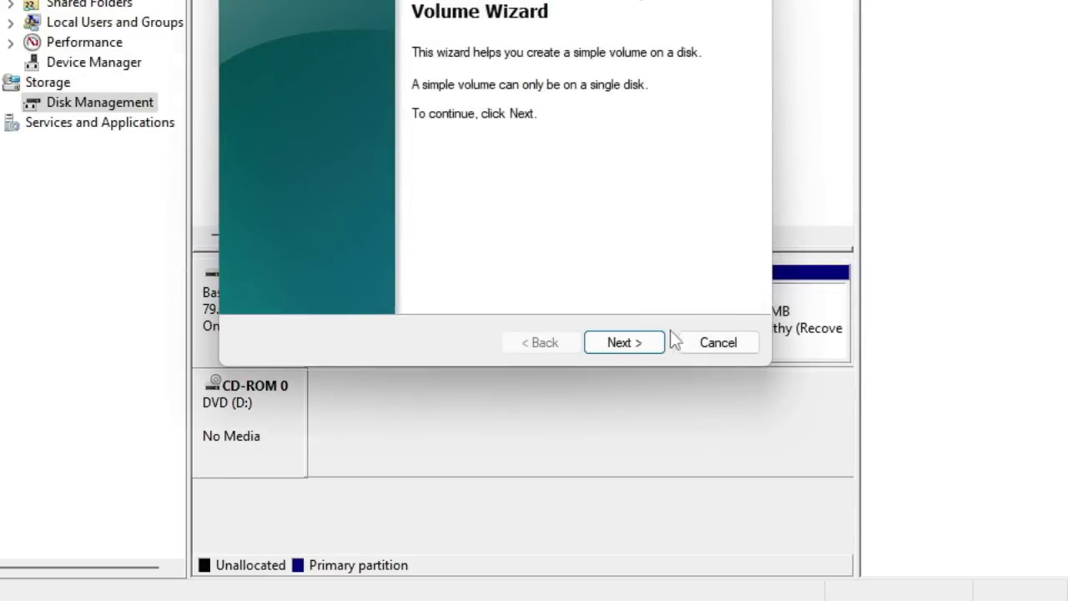
pyautogui.click(629, 342)
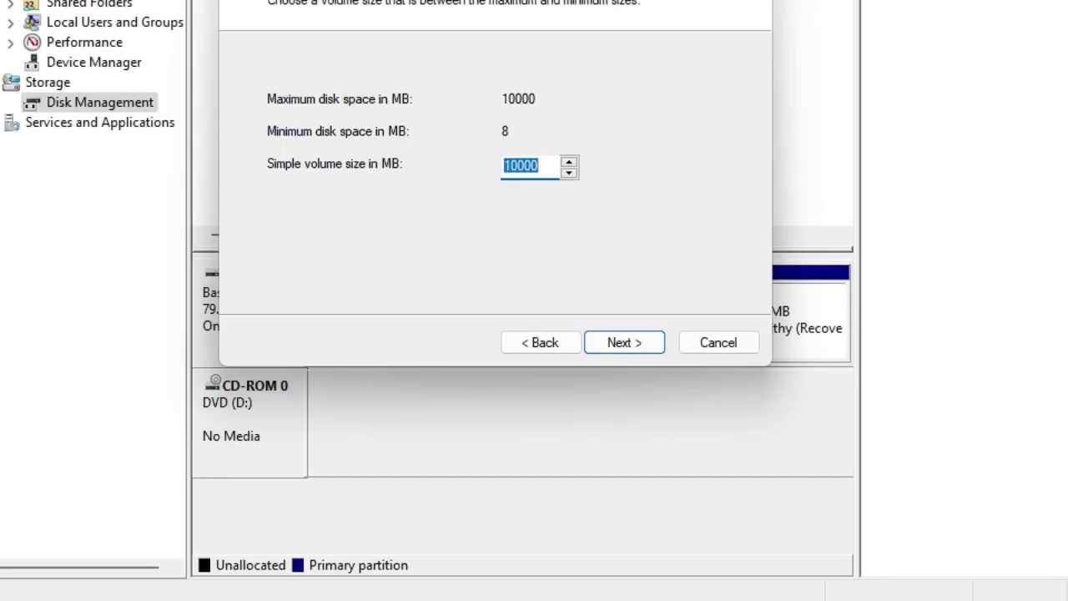
pyautogui.press('End')
pyautogui.hotkey('shift', 'Left')
pyautogui.hotkey('shift', 'Left')
pyautogui.hotkey('shift', 'Left')
pyautogui.hotkey('shift', 'Left')
pyautogui.hotkey('shift', 'Left')
pyautogui.press('End')
pyautogui.click(518, 165)
pyautogui.press('End')
pyautogui.hotkey('shift', 'Home')
pyautogui.press('End')
pyautogui.click(634, 349)
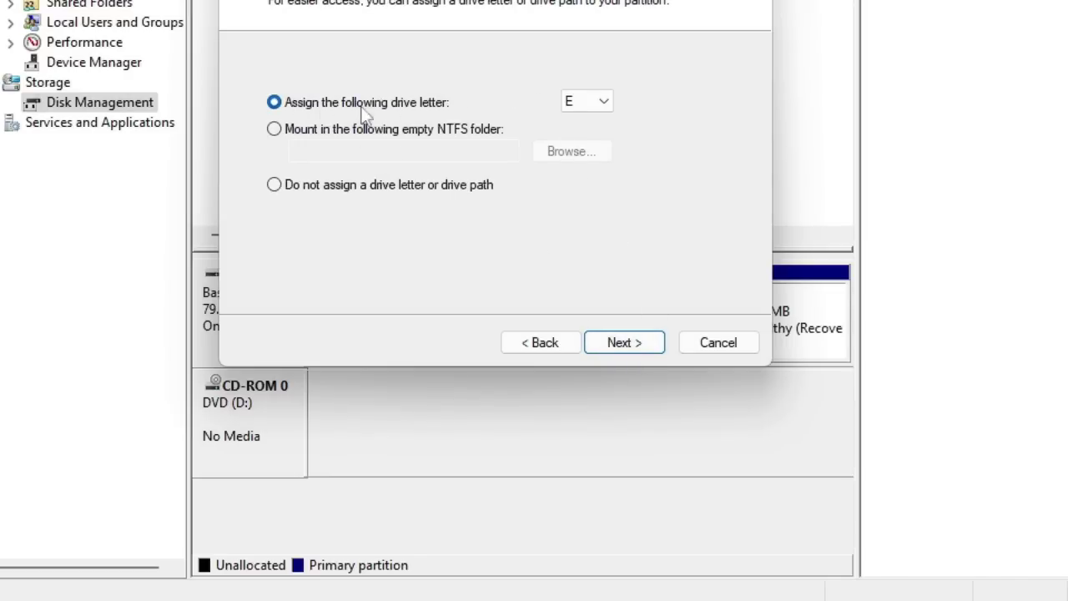
# Create the volume with drive letter E and an NTFS quick format labelled New Volume, and close Computer Management.
pyautogui.click(589, 109)
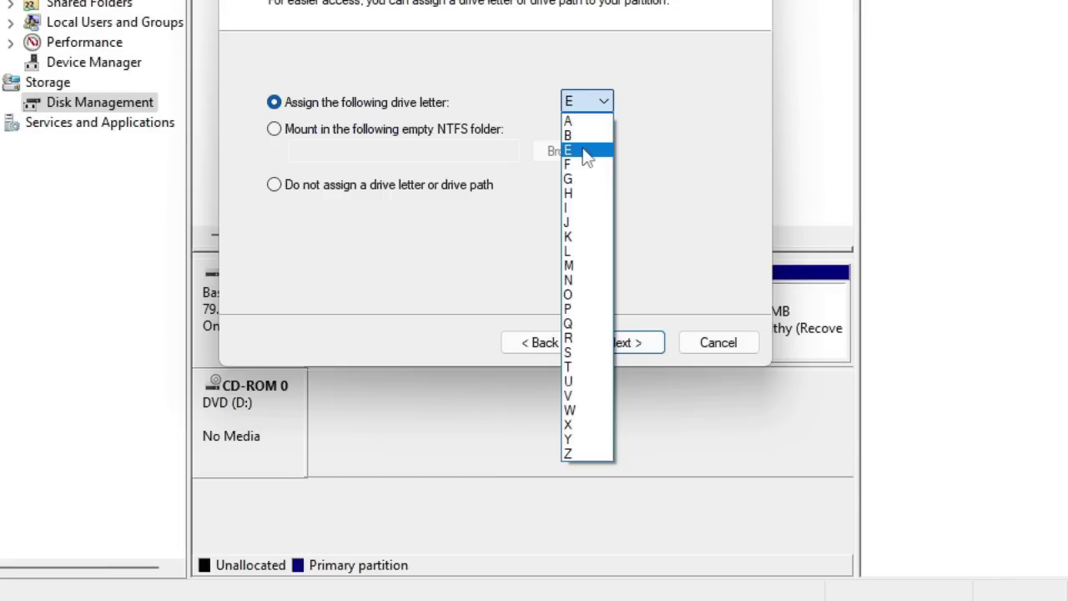
pyautogui.click(584, 152)
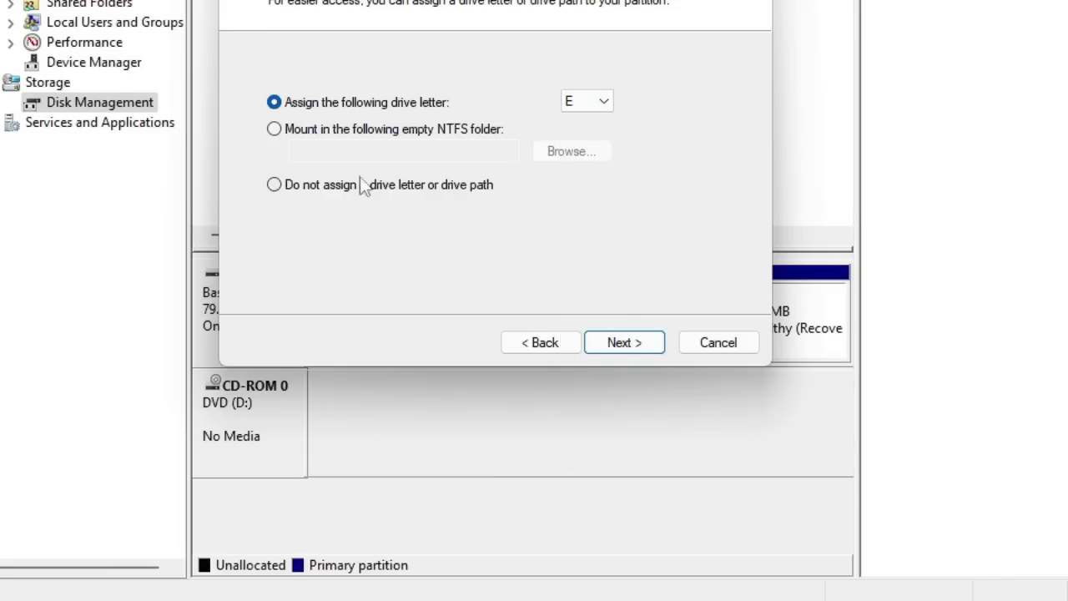
pyautogui.click(634, 349)
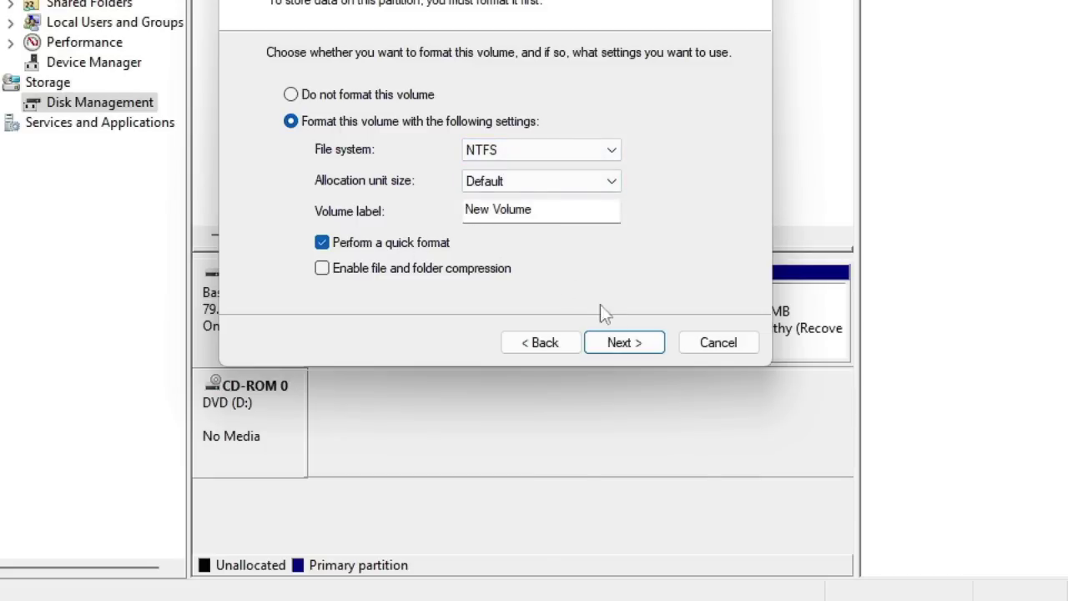
pyautogui.click(624, 345)
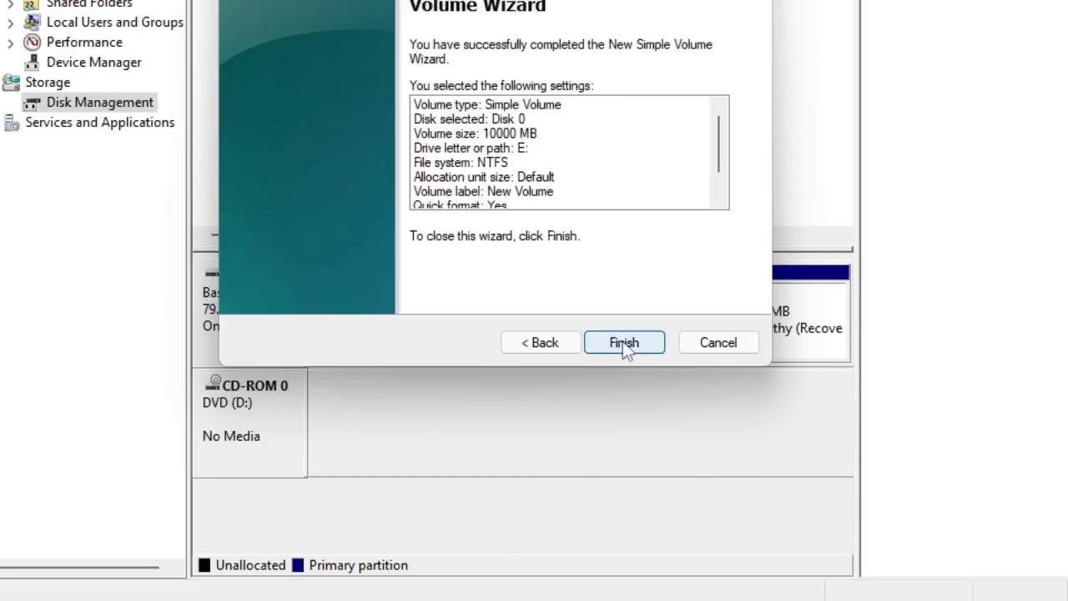
pyautogui.click(622, 341)
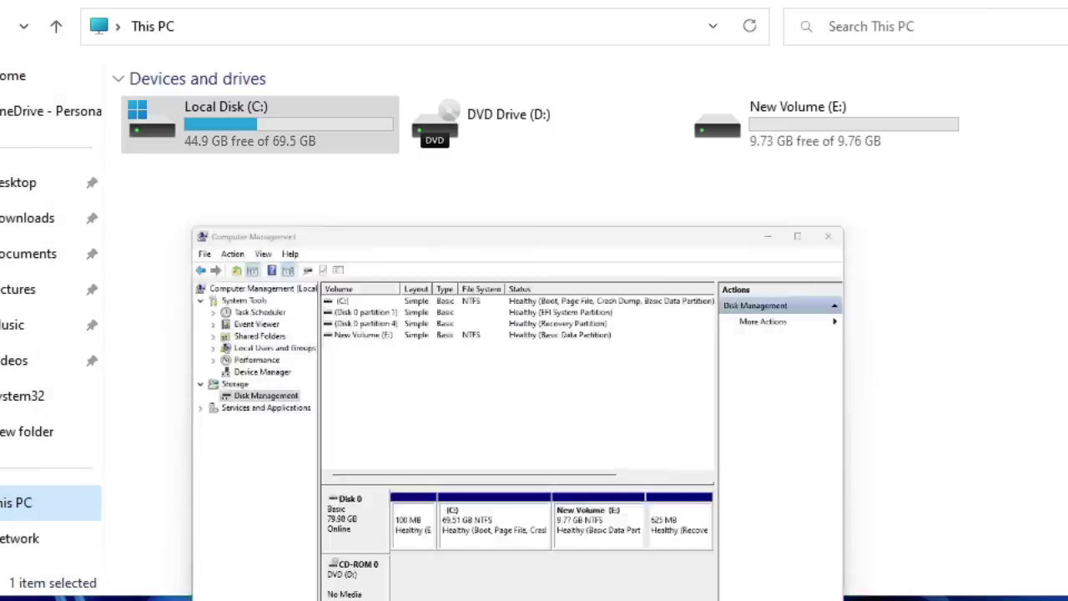
pyautogui.click(825, 234)
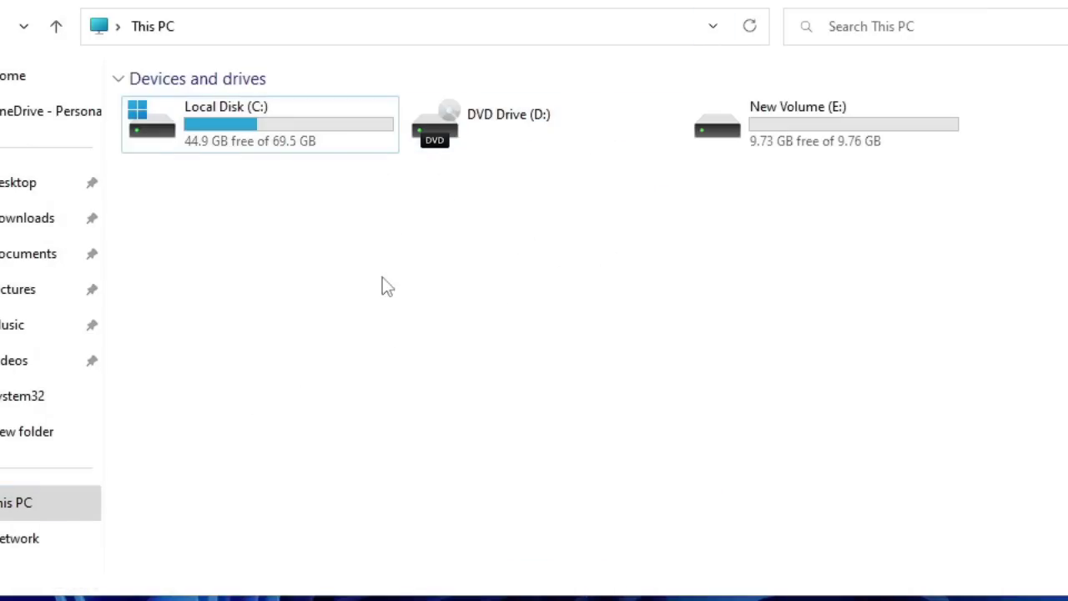